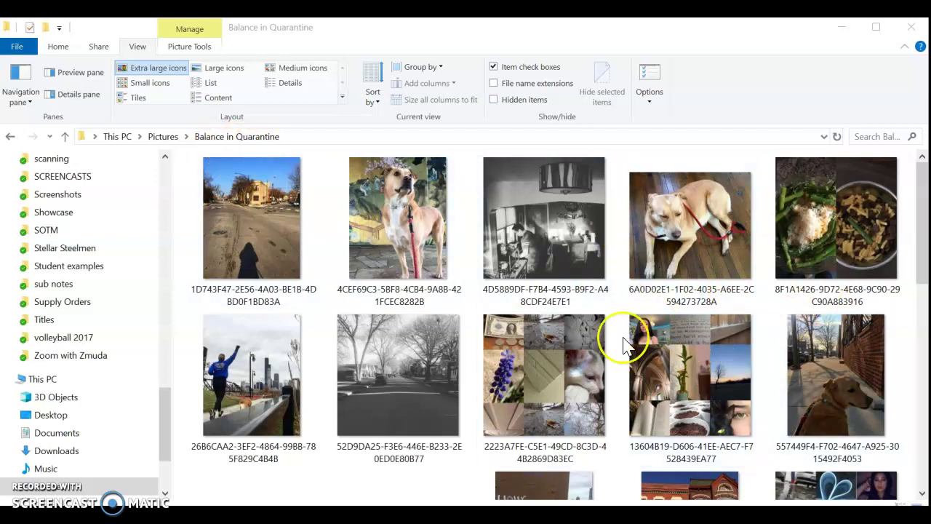
Step: Look through the photos in the Balance in Quarantine folder and return to the first row
{"action": "scroll", "coordinate": [624, 346], "scroll_direction": "down", "scroll_amount": 3}
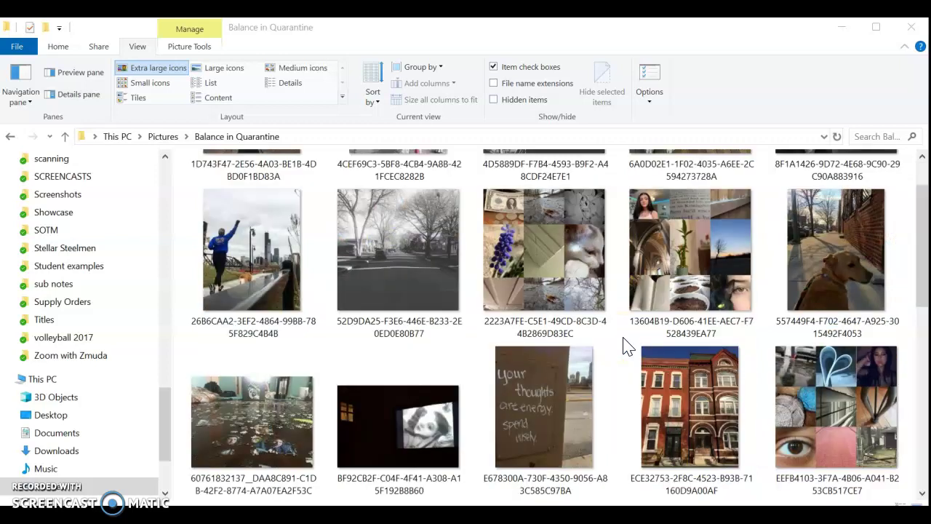
{"action": "scroll", "coordinate": [627, 347], "scroll_direction": "down", "scroll_amount": 3}
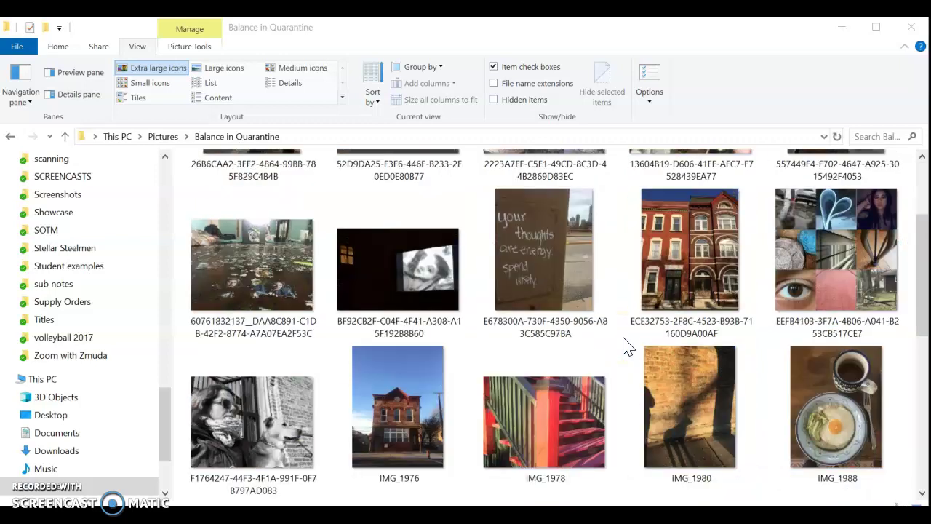
{"action": "scroll", "coordinate": [627, 347], "scroll_direction": "down", "scroll_amount": 3}
{"action": "scroll", "coordinate": [627, 347], "scroll_direction": "down", "scroll_amount": 3}
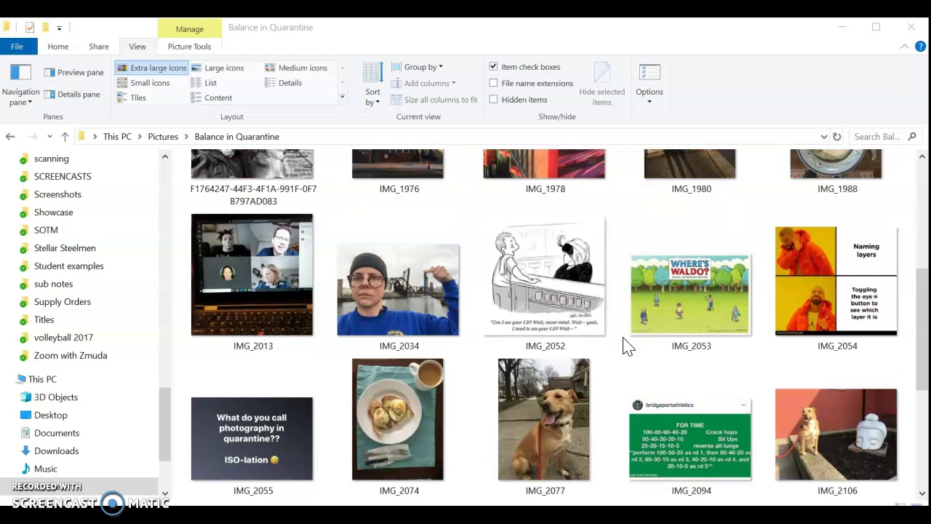
{"action": "scroll", "coordinate": [627, 347], "scroll_direction": "down", "scroll_amount": 3}
{"action": "scroll", "coordinate": [617, 336], "scroll_direction": "up", "scroll_amount": 10}
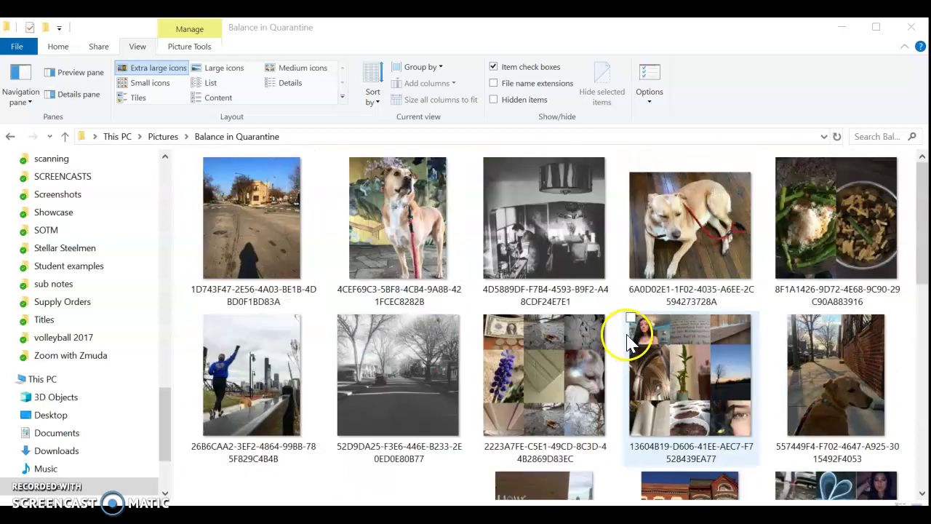
{"action": "left_click", "coordinate": [379, 186]}
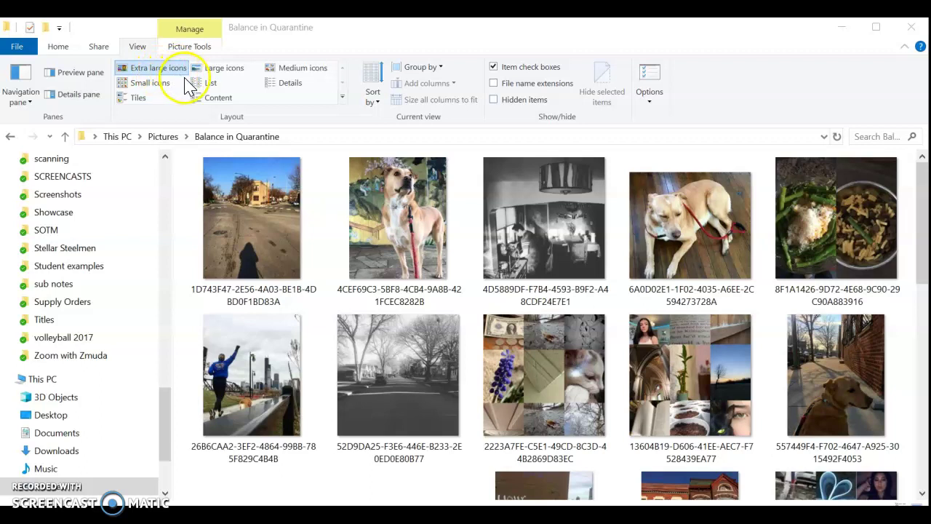
Step: Switch the photo folder to large icons and back to extra large icons to compare thumbnail sizes
{"action": "left_click", "coordinate": [220, 69]}
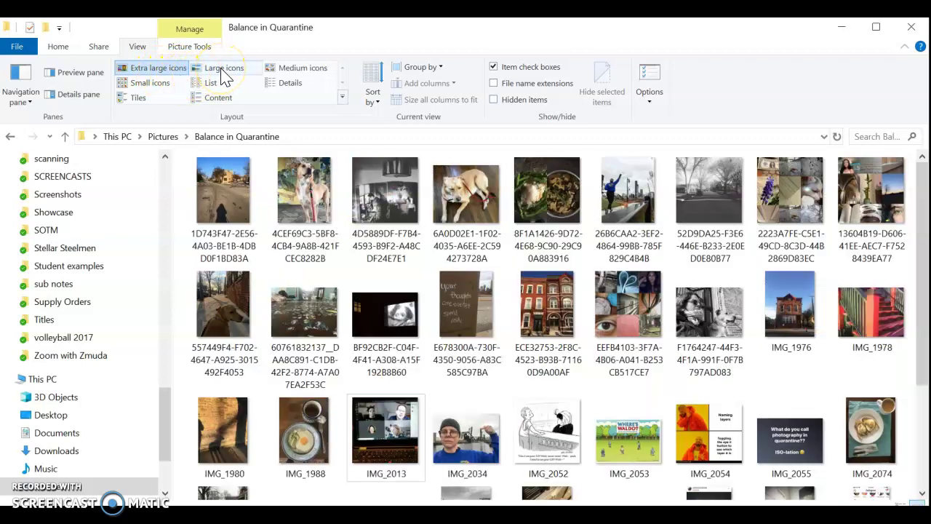
{"action": "left_click", "coordinate": [157, 67]}
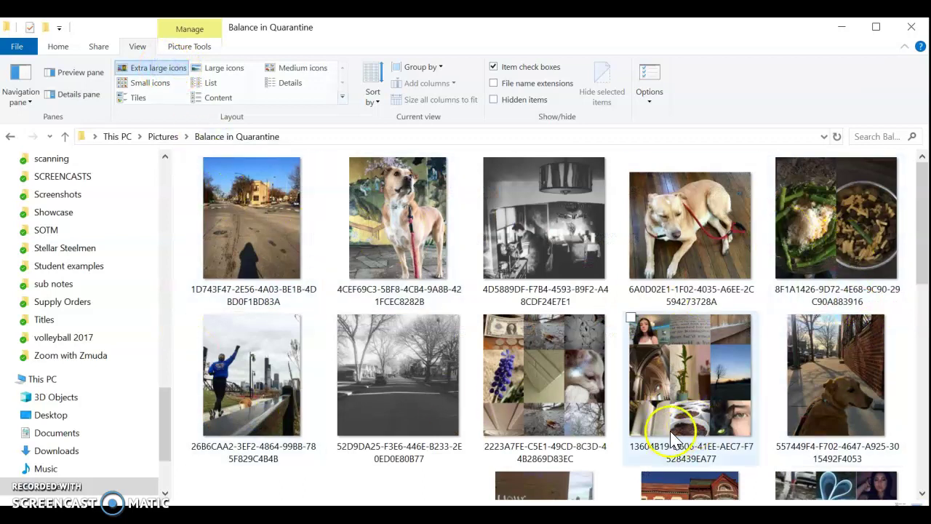
{"action": "mouse_move", "coordinate": [645, 423]}
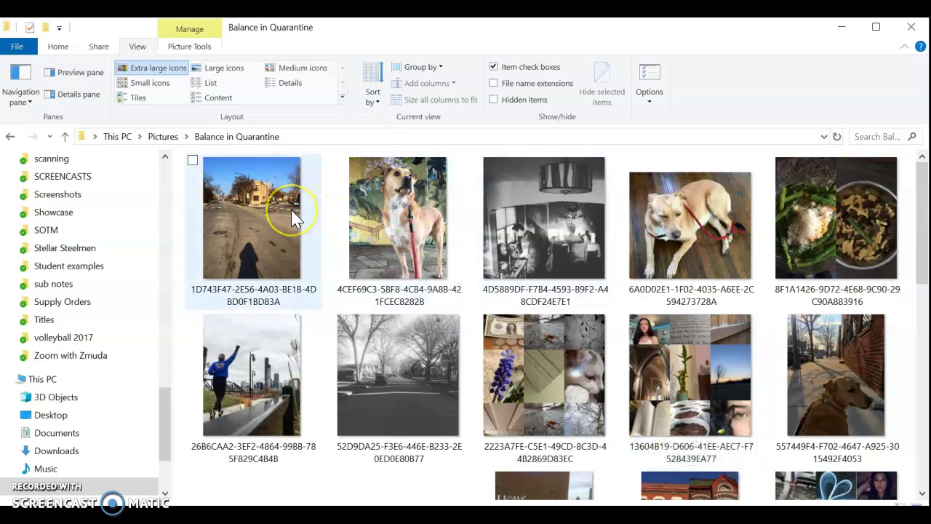
{"action": "mouse_move", "coordinate": [291, 209]}
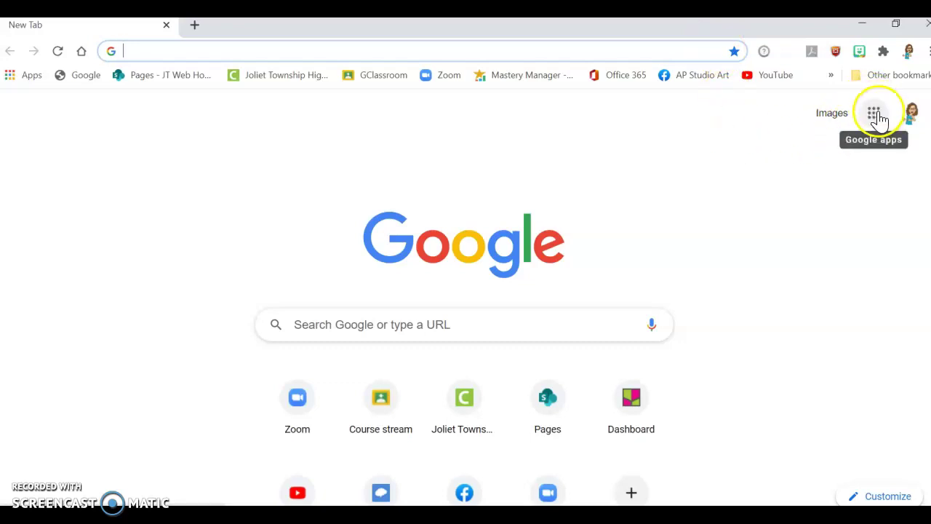
Step: Switch to Chrome, go to Google Docs from the Google apps and create a blank document
{"action": "left_click", "coordinate": [873, 115]}
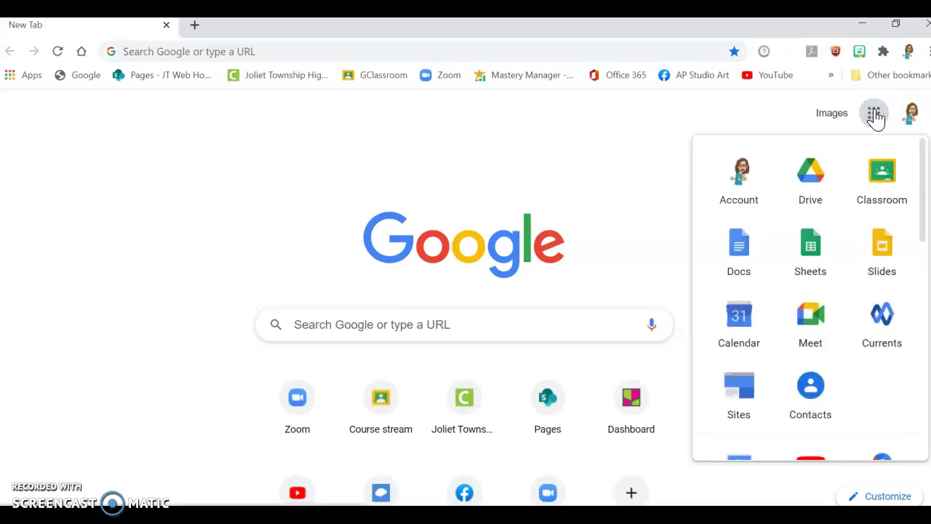
{"action": "left_click", "coordinate": [736, 246]}
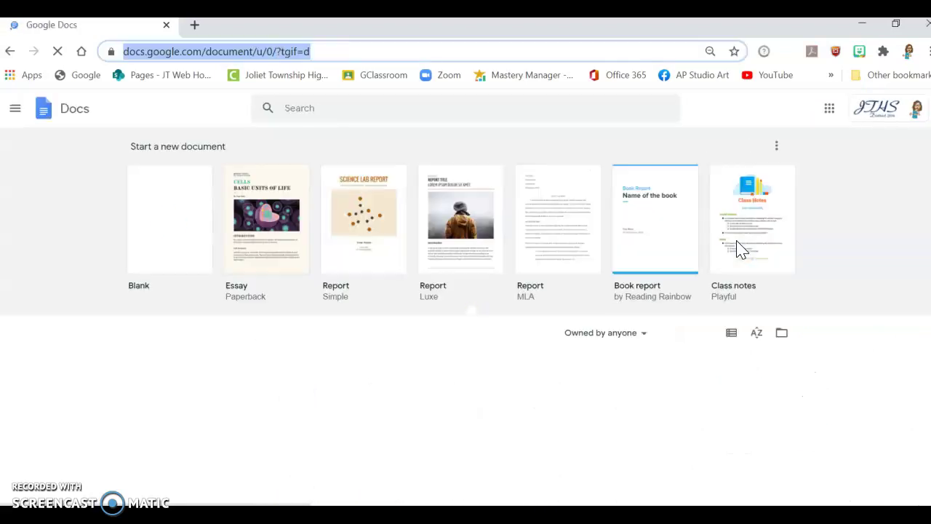
{"action": "left_click", "coordinate": [172, 203]}
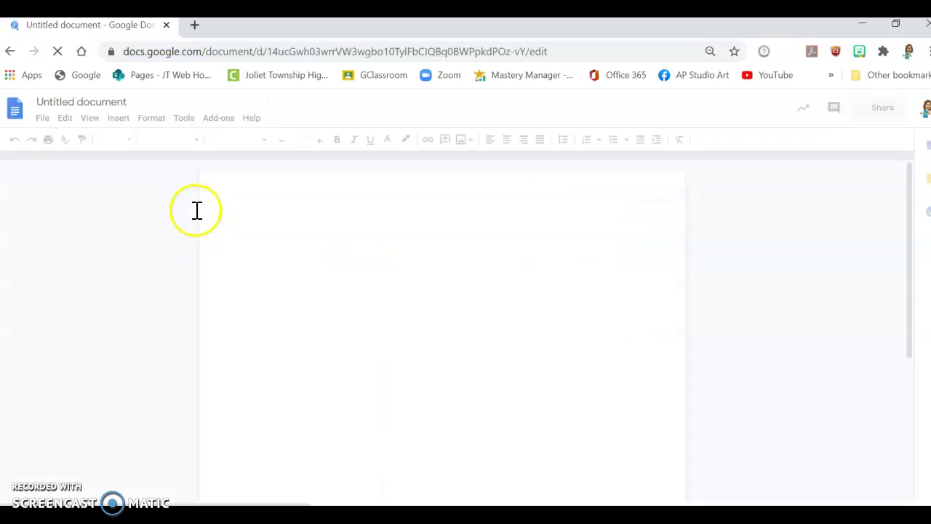
Step: Title the document "Contact Sheet #1" followed by the author's first initial and last name
{"action": "left_click", "coordinate": [89, 101]}
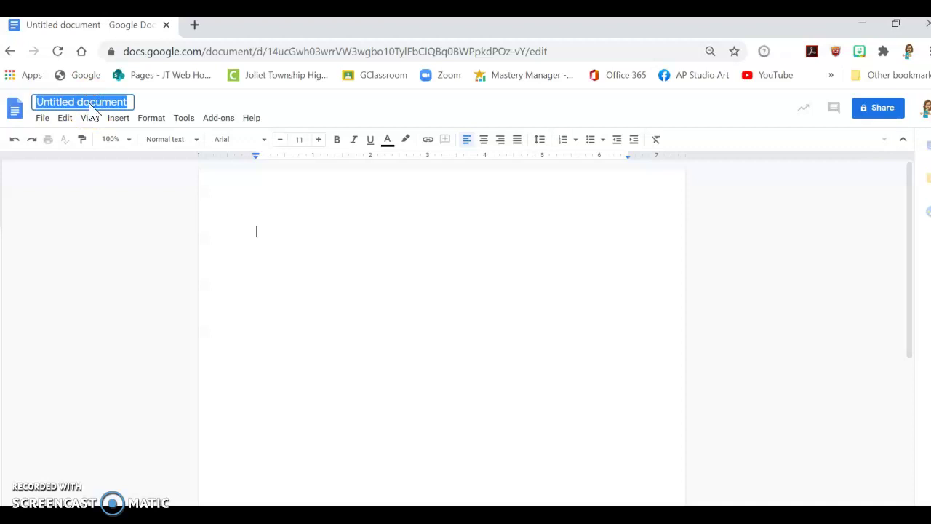
{"action": "type", "text": "C"}
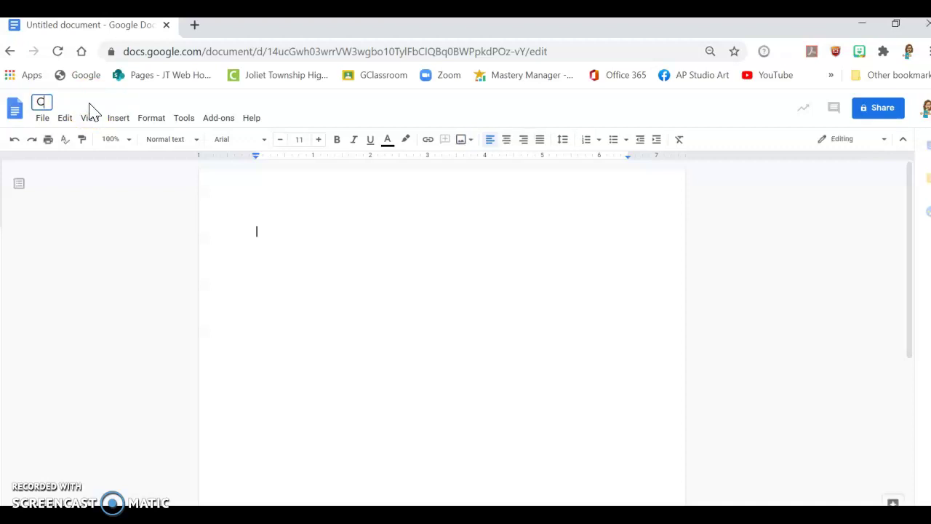
{"action": "type", "text": "ontact Sheet #1"}
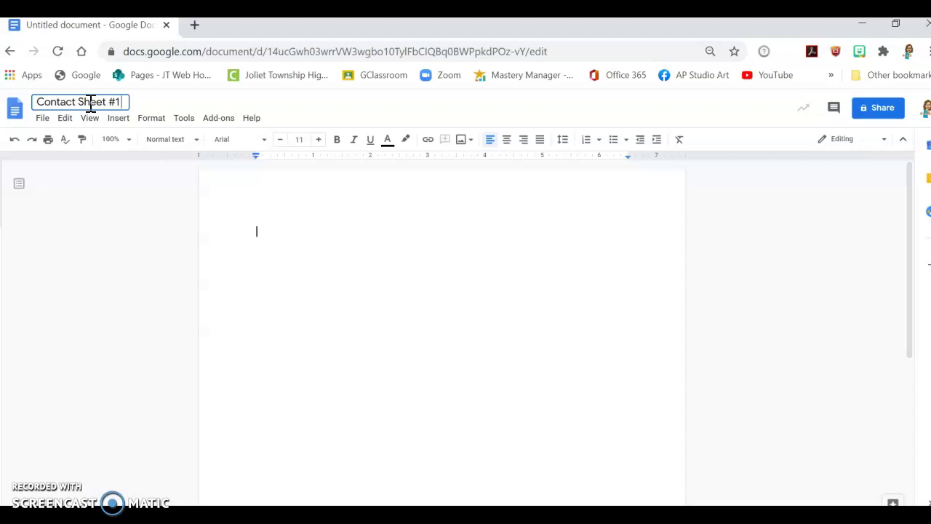
{"action": "type", "text": "AZmuda"}
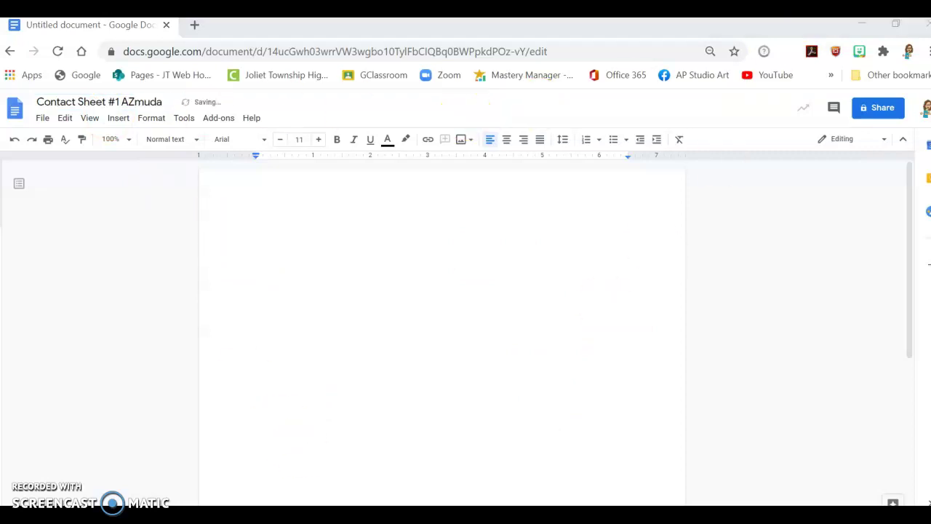
Step: Switch to the Balance in Quarantine folder in File Explorer and snip the first two rows of photos with their file names
{"action": "key", "text": "alt+Tab"}
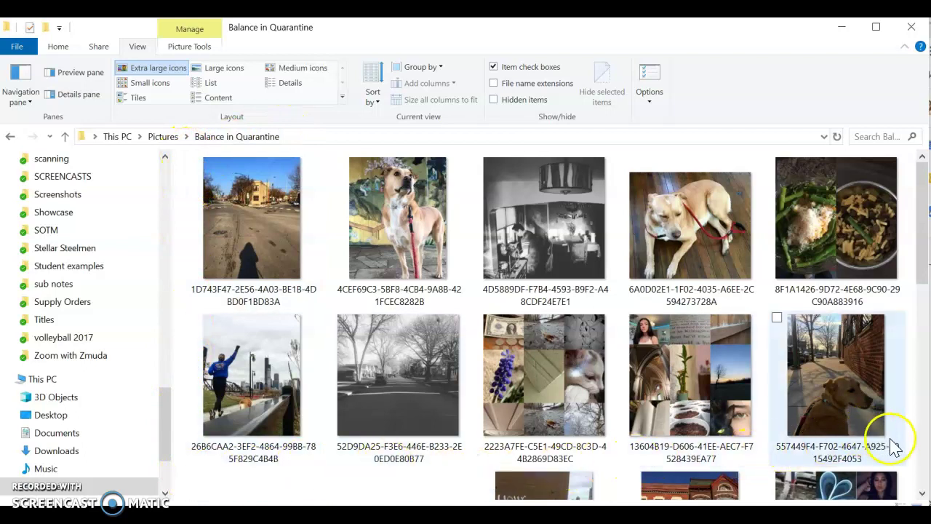
{"action": "mouse_move", "coordinate": [738, 220]}
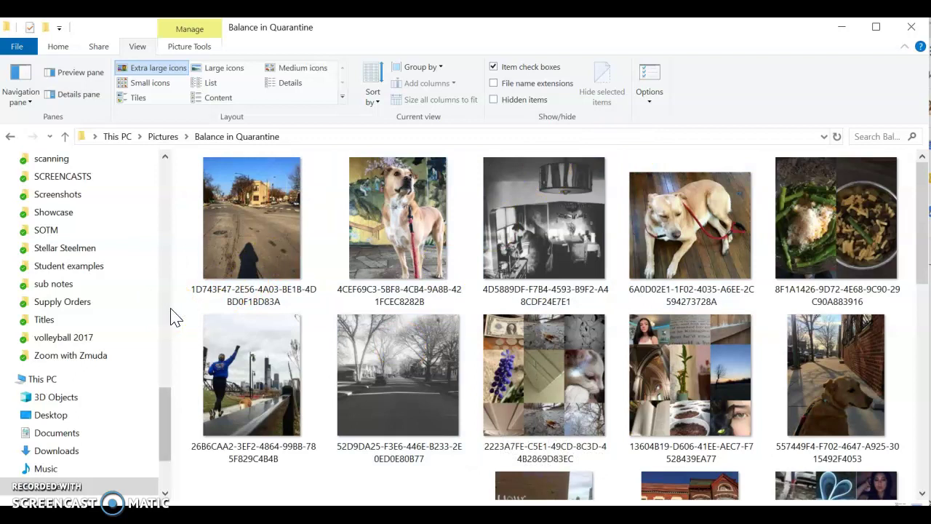
{"action": "key", "text": "super+shift+s"}
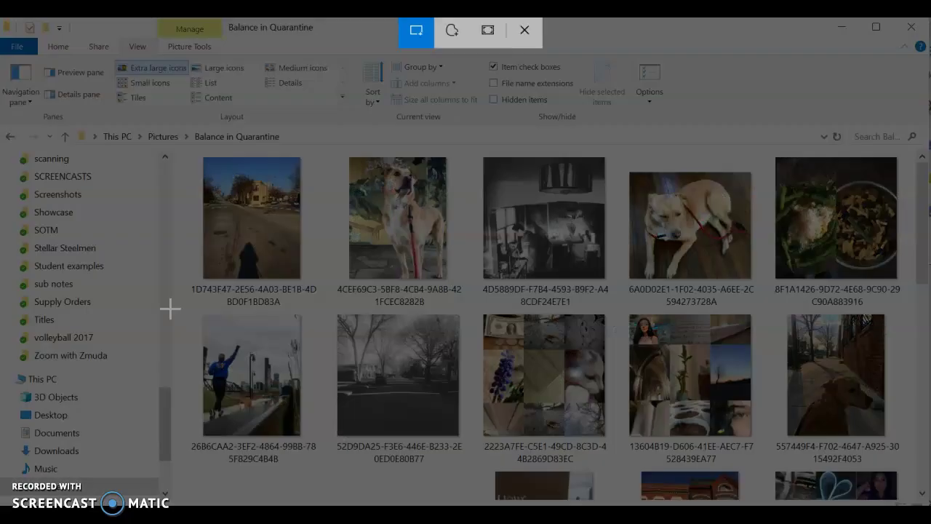
{"action": "left_click", "coordinate": [183, 153]}
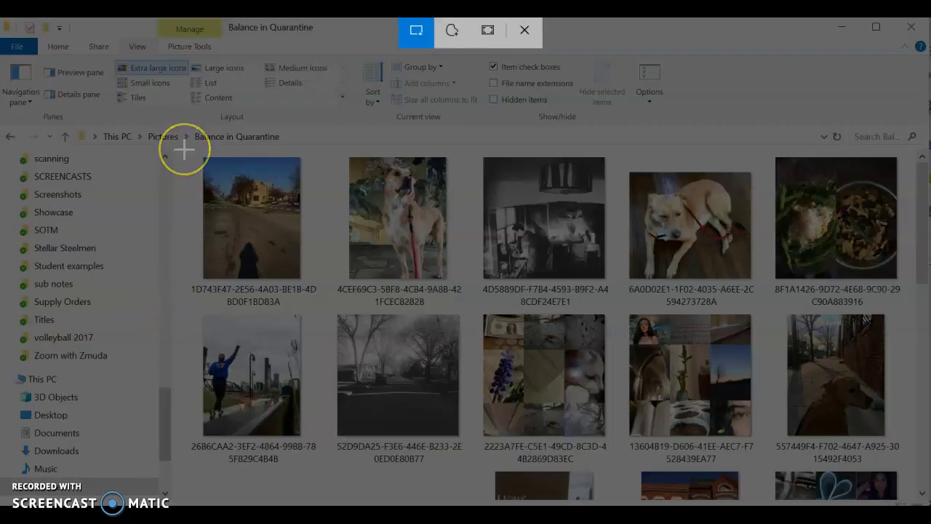
{"action": "left_click_drag", "start_coordinate": [184, 149], "coordinate": [914, 470]}
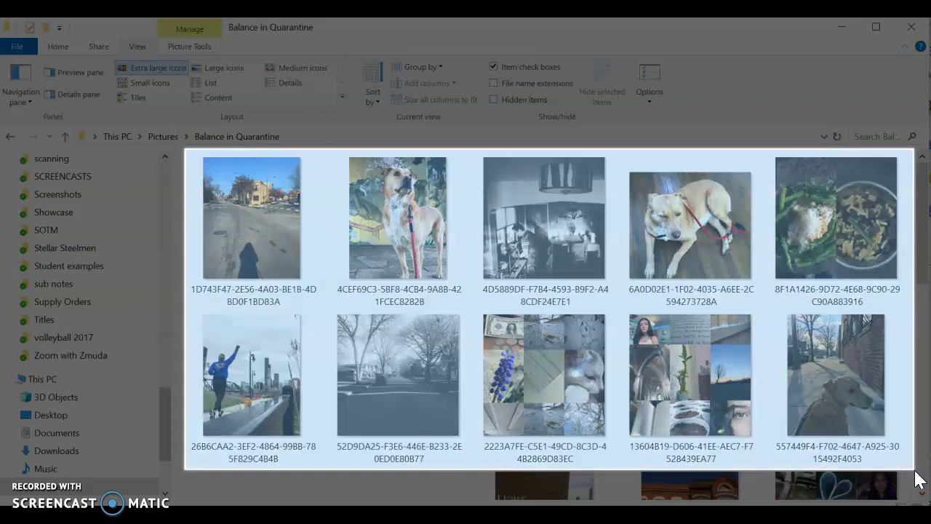
{"action": "left_click", "coordinate": [908, 478]}
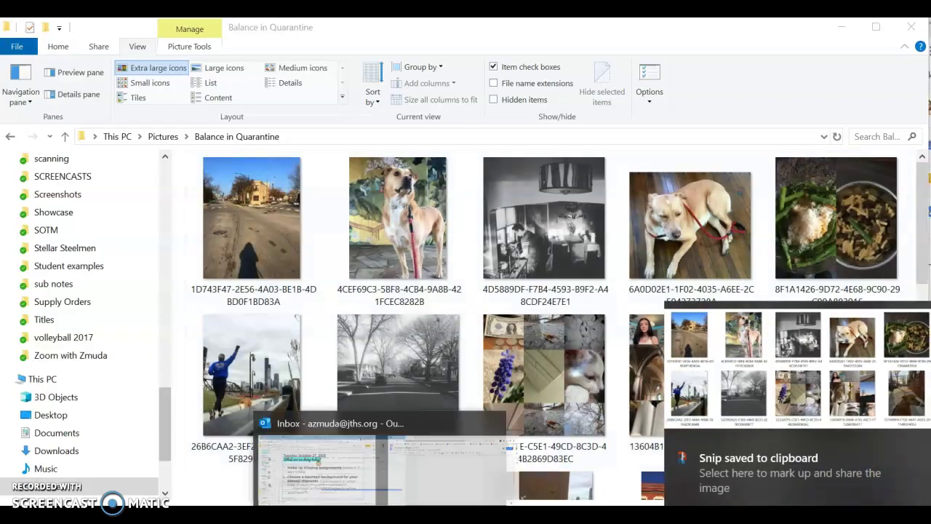
Step: Return to the contact sheet document in Chrome and paste the snip of the first ten photos at the start of the page
{"action": "mouse_move", "coordinate": [400, 509]}
{"action": "left_click", "coordinate": [447, 479]}
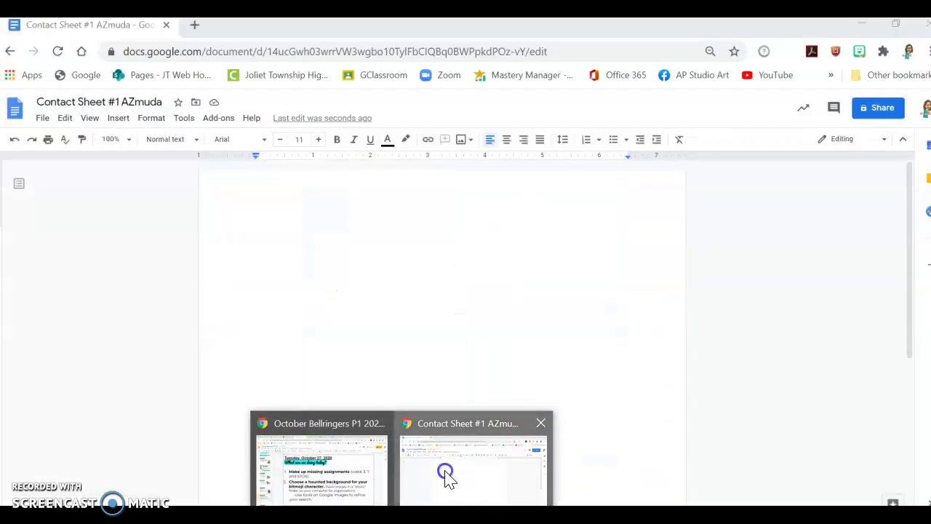
{"action": "left_click", "coordinate": [332, 233]}
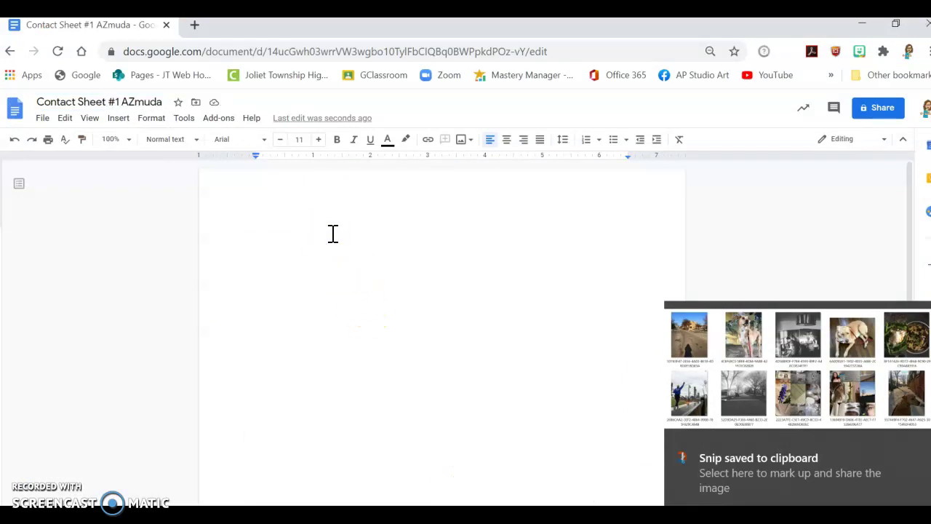
{"action": "key", "text": "ctrl+v"}
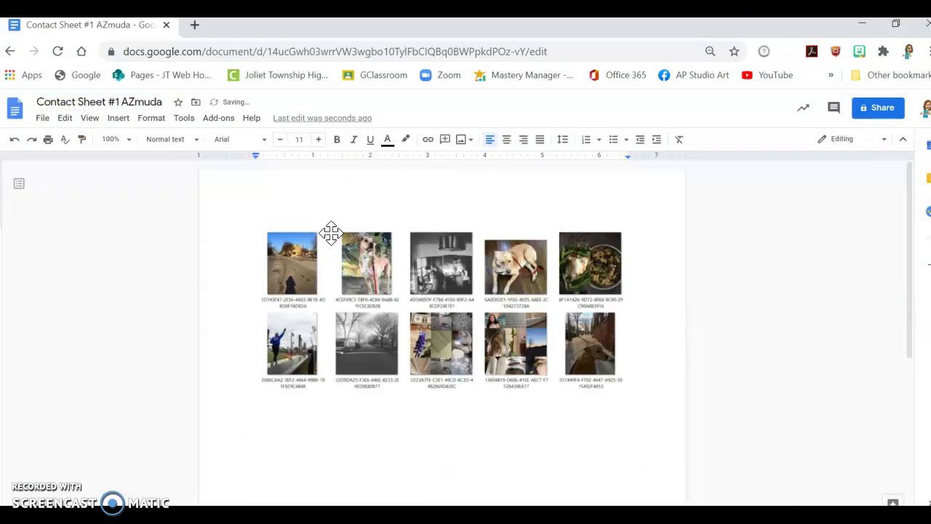
{"action": "left_click", "coordinate": [368, 287]}
{"action": "left_click", "coordinate": [417, 333]}
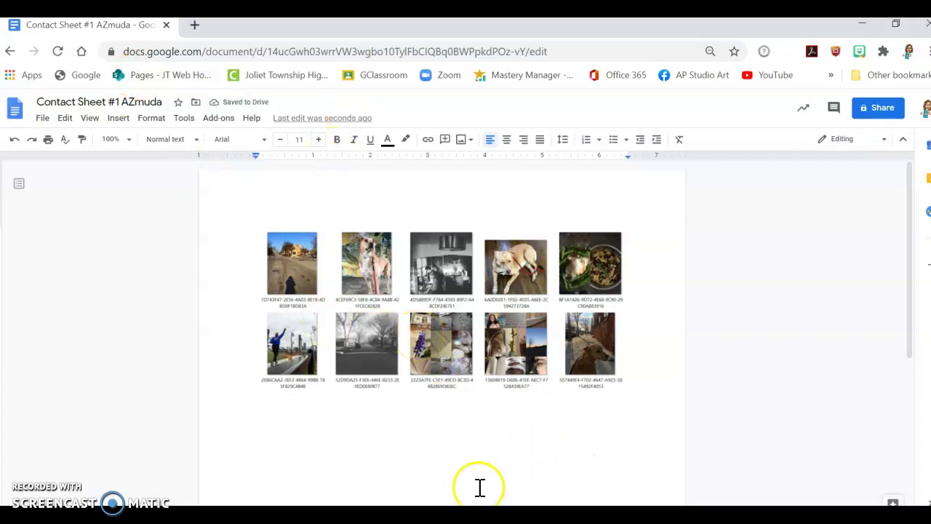
Step: Snip the next two rows of photos in the File Explorer folder, ending with IMG_1988, and paste them below the first snip in the document
{"action": "mouse_move", "coordinate": [369, 518]}
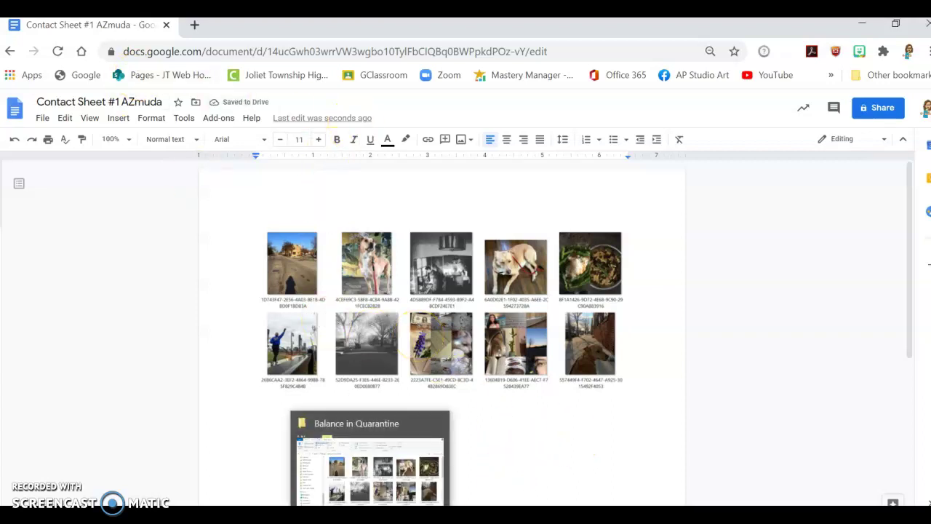
{"action": "left_click", "coordinate": [370, 459]}
{"action": "scroll", "coordinate": [572, 388], "scroll_direction": "down", "scroll_amount": 3}
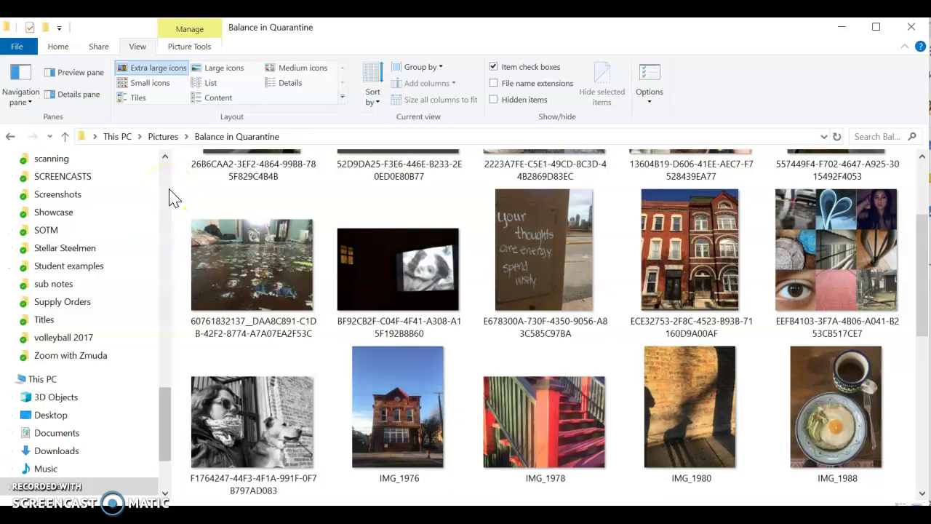
{"action": "key", "text": "super+shift+s"}
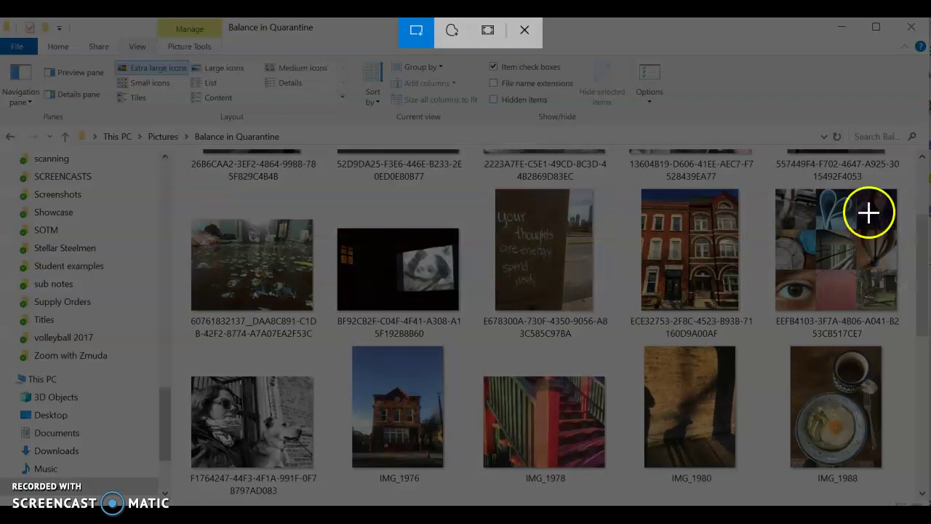
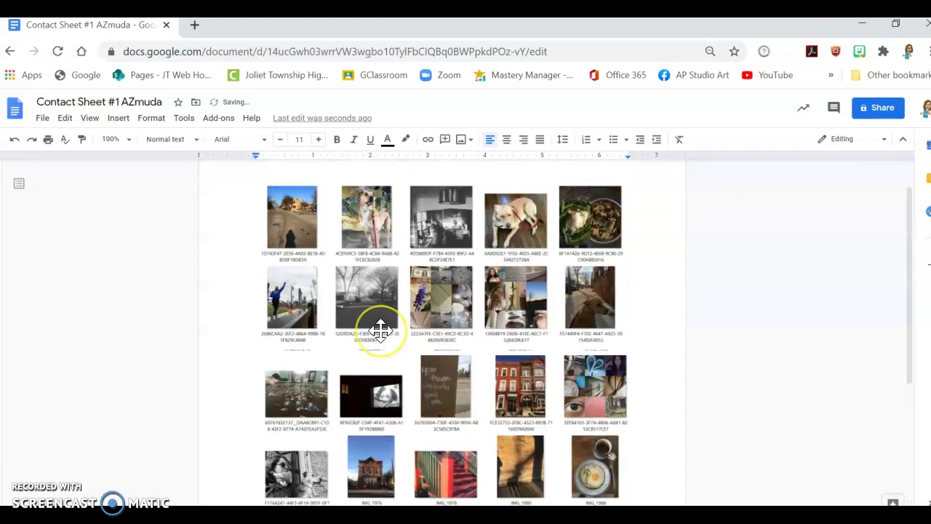
{"action": "scroll", "coordinate": [381, 327], "scroll_direction": "down", "scroll_amount": 3}
{"action": "scroll", "coordinate": [380, 331], "scroll_direction": "down", "scroll_amount": 1}
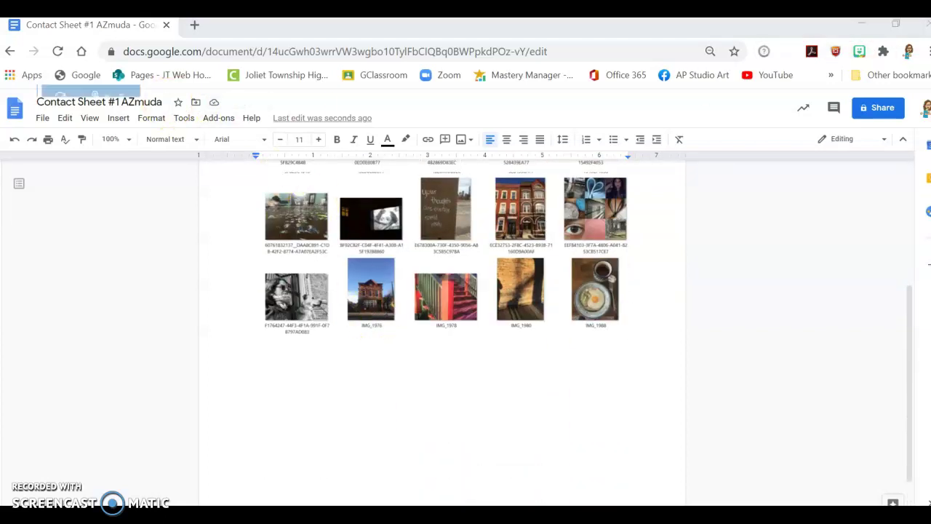
Step: Switch to the Balance in Quarantine folder in File Explorer and snip the row of photos from IMG_2013 to IMG_2054 with their file names
{"action": "key", "text": "alt+Tab"}
{"action": "key", "text": "alt+Tab"}
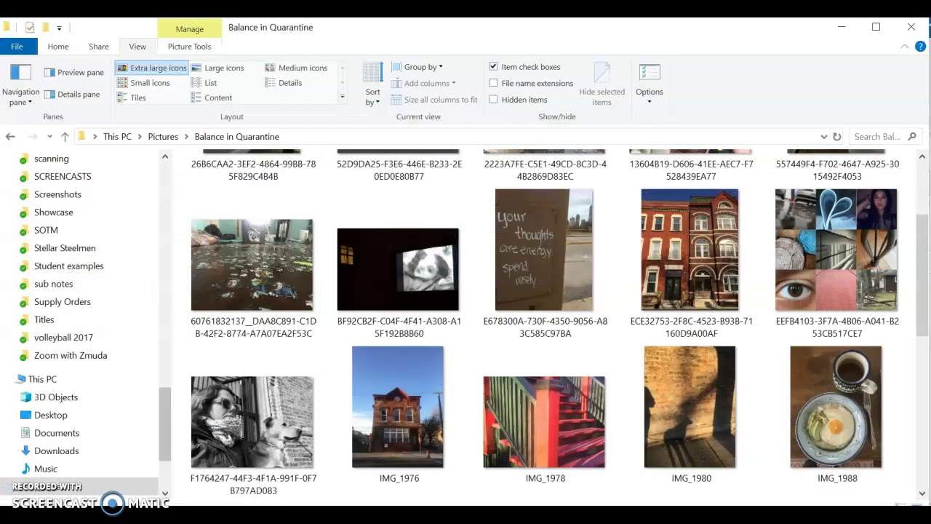
{"action": "scroll", "coordinate": [571, 357], "scroll_direction": "down", "scroll_amount": 5}
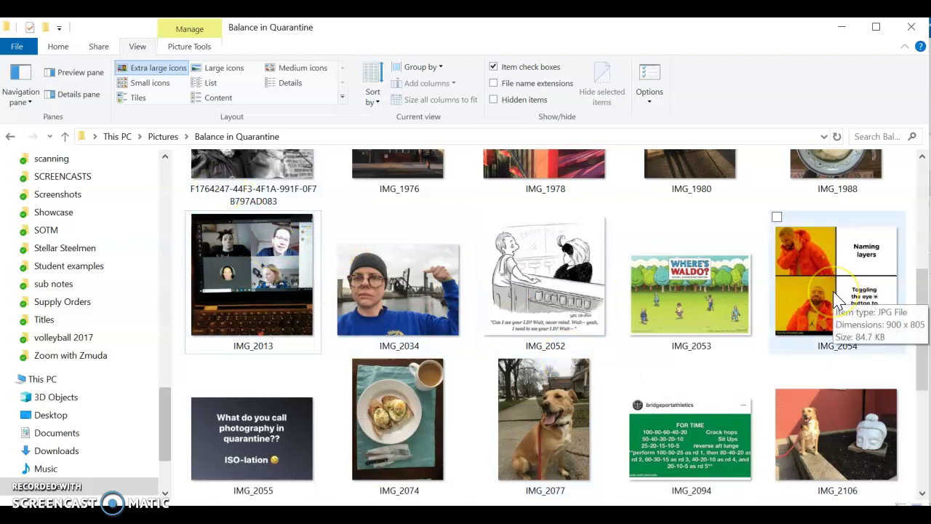
{"action": "key", "text": "super+shift+s"}
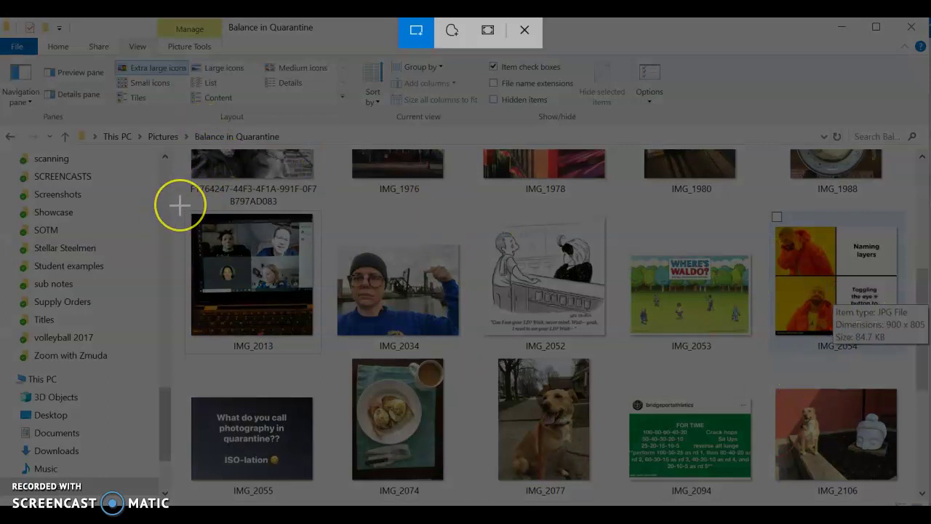
{"action": "left_click", "coordinate": [522, 33]}
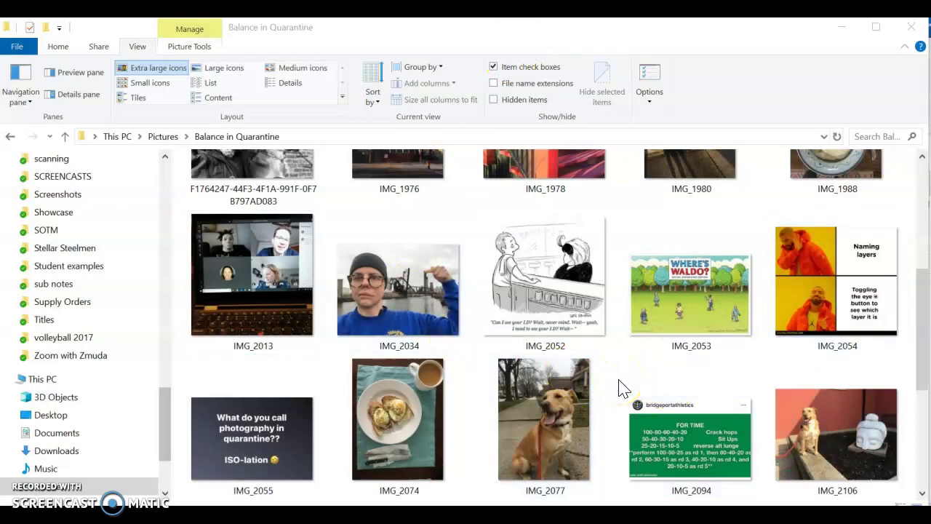
{"action": "key", "text": "super+shift+s"}
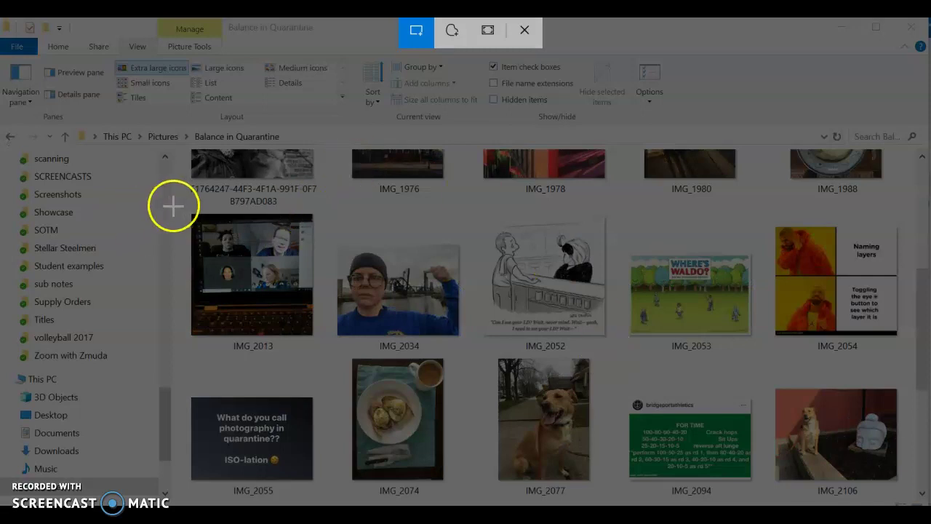
{"action": "left_click_drag", "start_coordinate": [181, 203], "coordinate": [911, 357]}
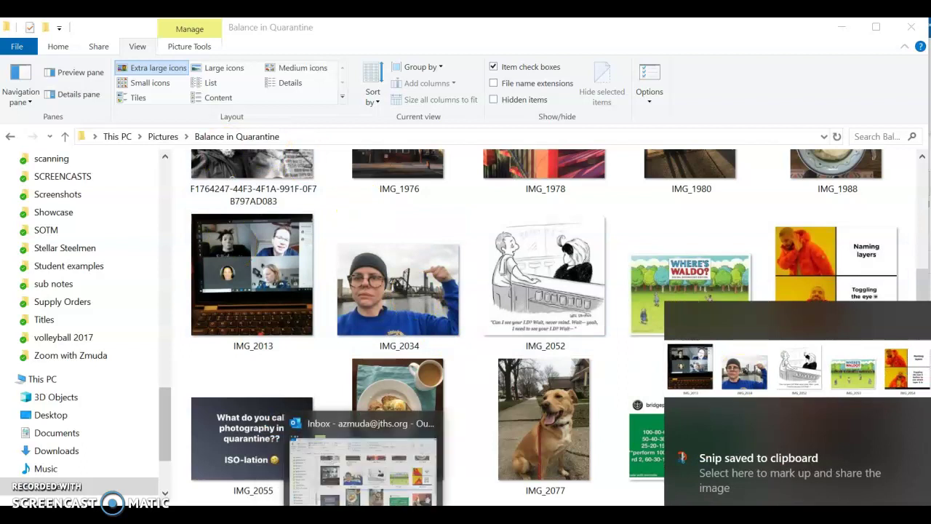
Step: Return to the contact sheet document in Chrome and paste the snip on a new line below the row ending with IMG_1988
{"action": "mouse_move", "coordinate": [400, 512]}
{"action": "left_click", "coordinate": [473, 469]}
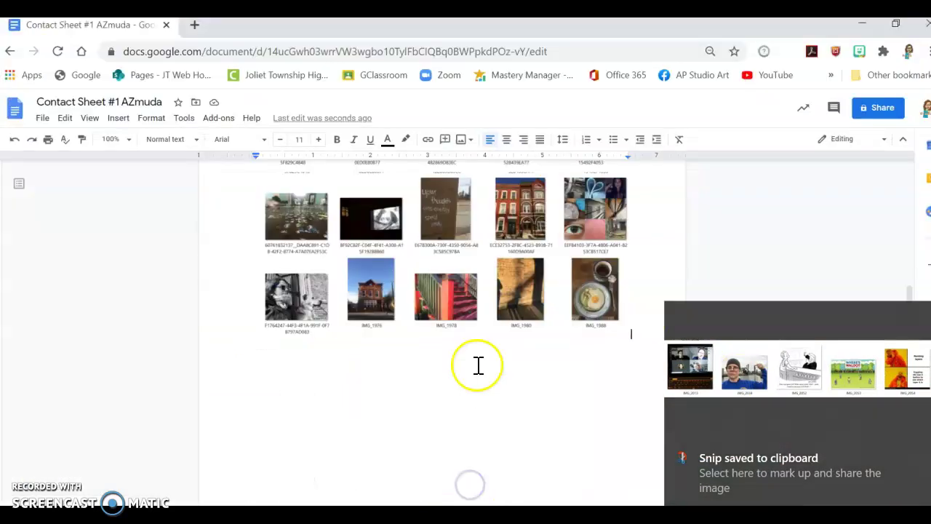
{"action": "key", "text": "Return"}
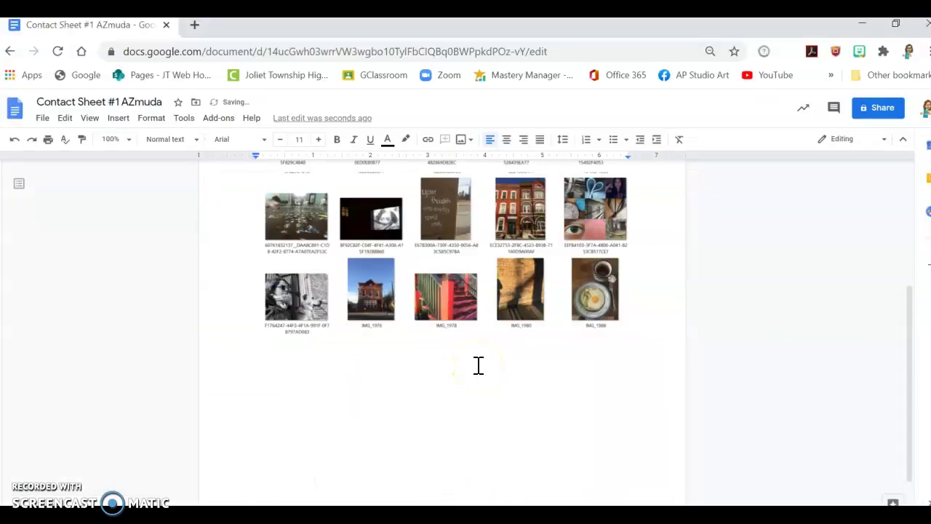
{"action": "key", "text": "ctrl+v"}
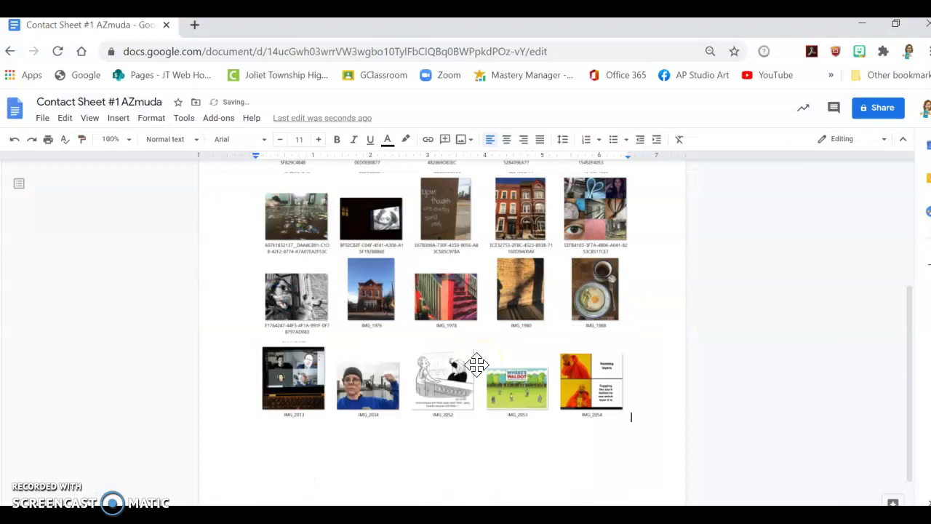
{"action": "scroll", "coordinate": [615, 411], "scroll_direction": "up", "scroll_amount": 3}
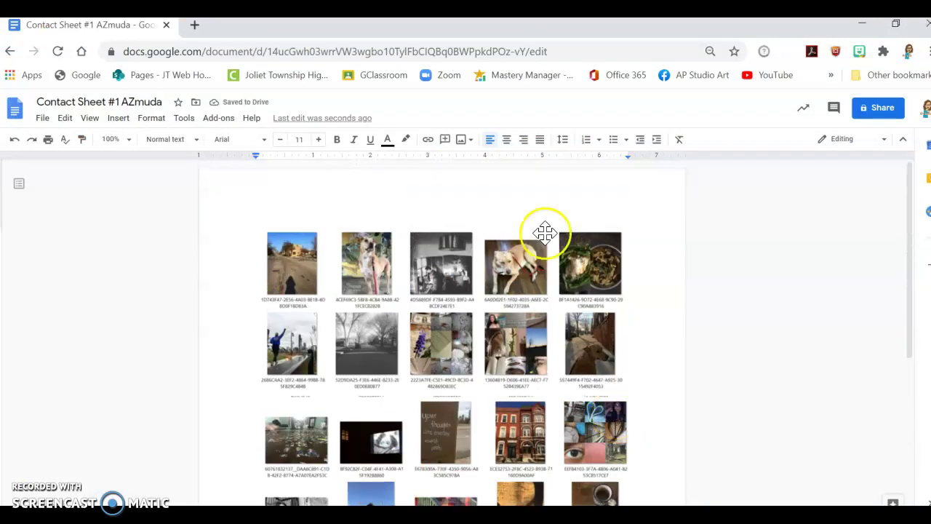
{"action": "scroll", "coordinate": [515, 276], "scroll_direction": "down", "scroll_amount": 5}
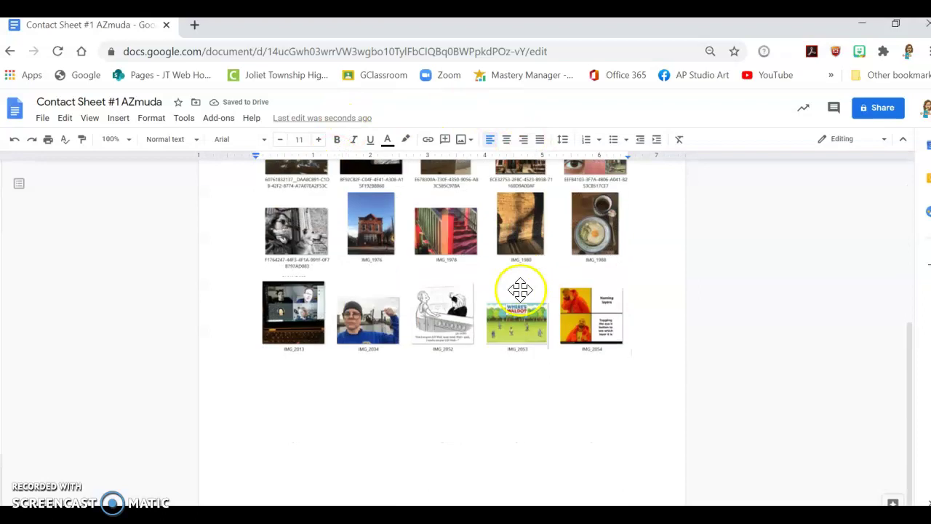
{"action": "scroll", "coordinate": [520, 290], "scroll_direction": "up", "scroll_amount": 2}
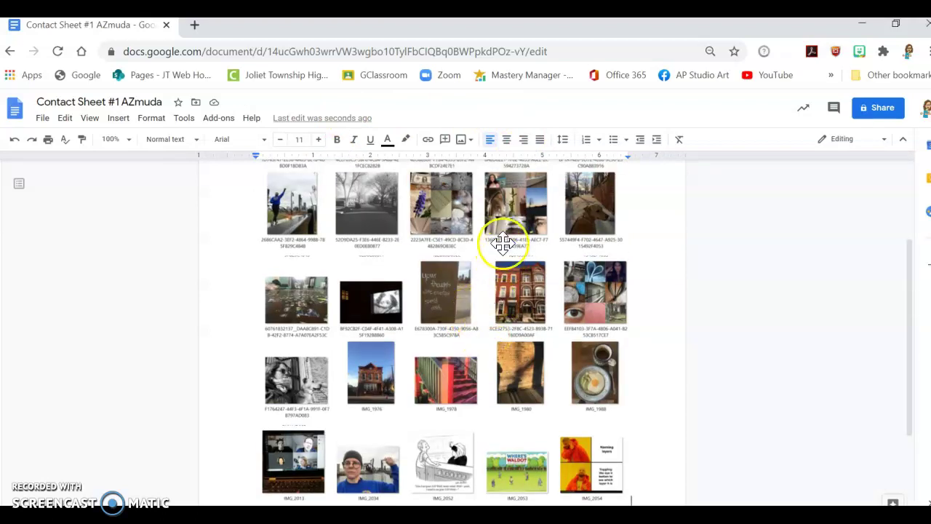
{"action": "scroll", "coordinate": [500, 236], "scroll_direction": "up", "scroll_amount": 2}
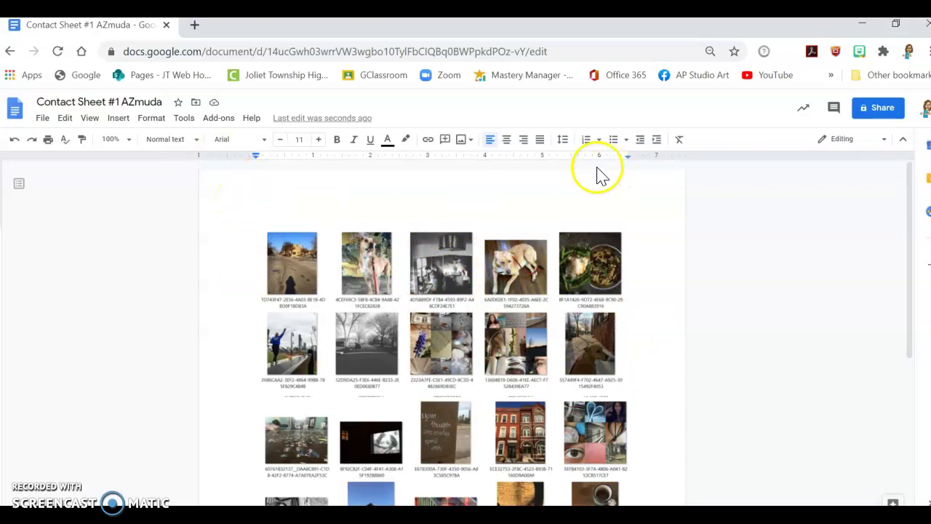
{"action": "left_click", "coordinate": [886, 140]}
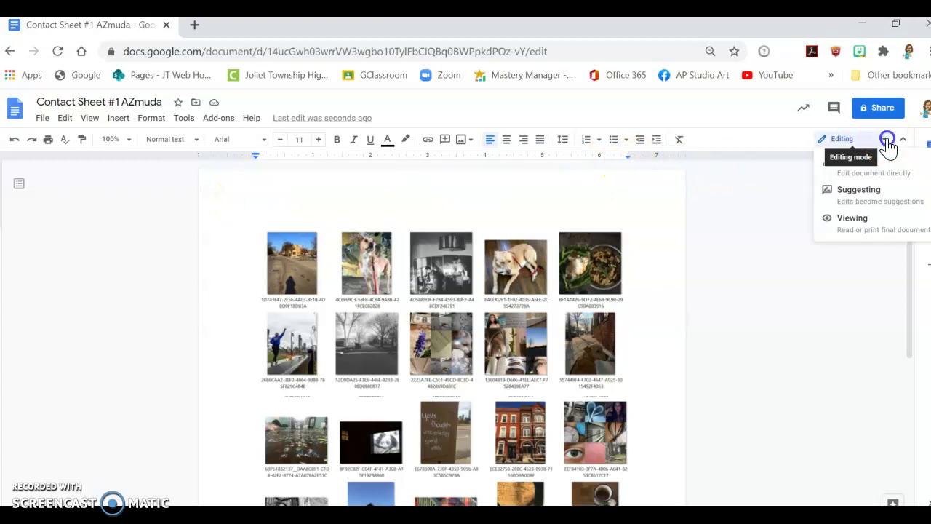
{"action": "left_click", "coordinate": [884, 167]}
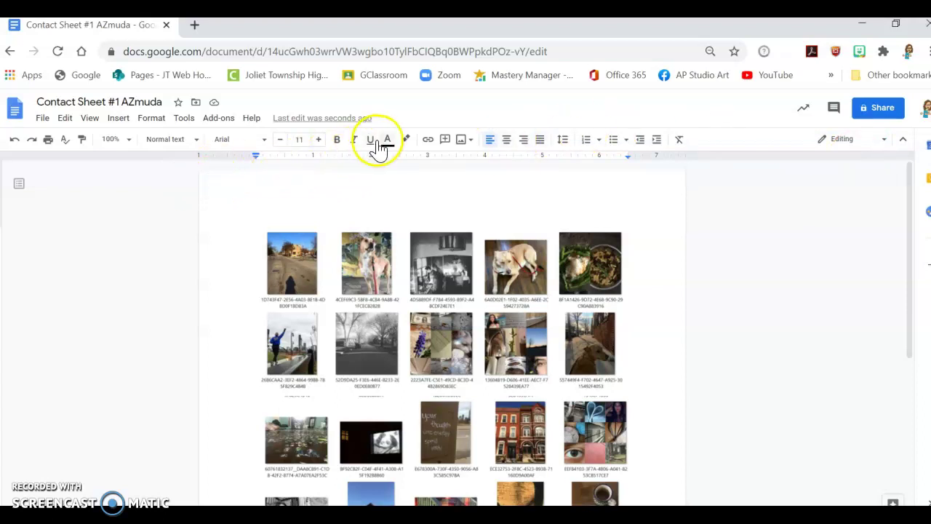
{"action": "left_click", "coordinate": [462, 145]}
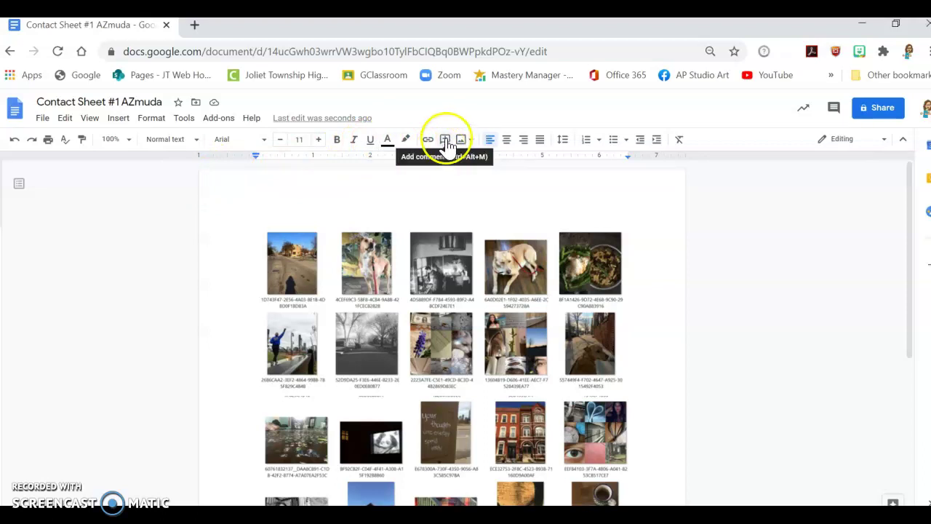
Step: Draft a comment on the last pasted snip starting "in this row, i think the 3", erase the text and discard the comment
{"action": "left_click", "coordinate": [446, 139]}
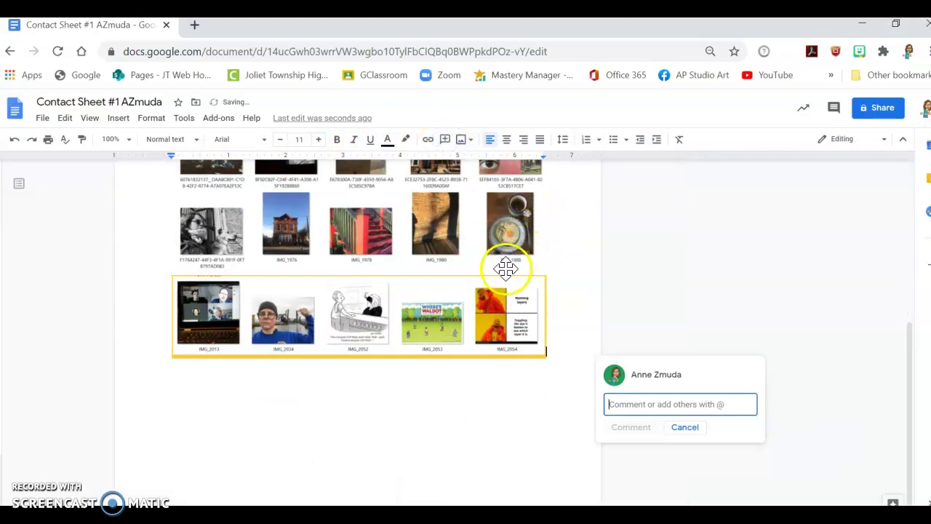
{"action": "left_click", "coordinate": [648, 407]}
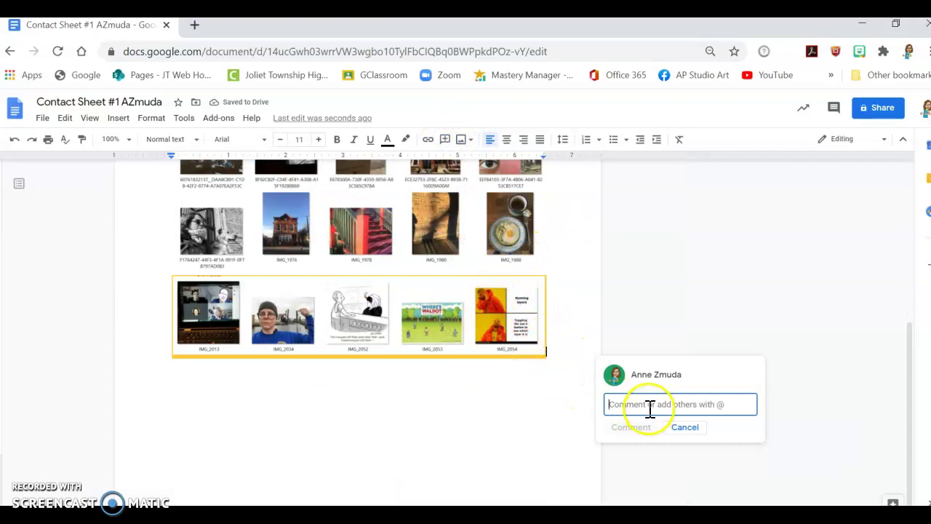
{"action": "type", "text": "in this row, i think the 3"}
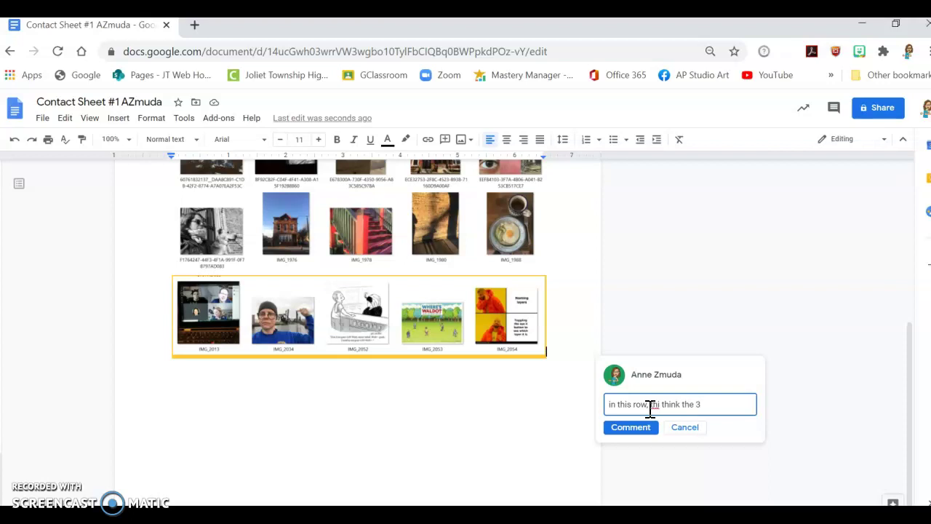
{"action": "key", "text": "BackSpace"}
{"action": "key", "text": "BackSpace"}
{"action": "key", "text": "BackSpace"}
{"action": "key", "text": "BackSpace"}
{"action": "key", "text": "BackSpace"}
{"action": "key", "text": "BackSpace"}
{"action": "key", "text": "BackSpace"}
{"action": "key", "text": "BackSpace"}
{"action": "key", "text": "BackSpace"}
{"action": "key", "text": "BackSpace"}
{"action": "key", "text": "BackSpace"}
{"action": "key", "text": "BackSpace"}
{"action": "key", "text": "BackSpace"}
{"action": "key", "text": "BackSpace"}
{"action": "key", "text": "BackSpace"}
{"action": "key", "text": "BackSpace"}
{"action": "key", "text": "BackSpace"}
{"action": "key", "text": "BackSpace"}
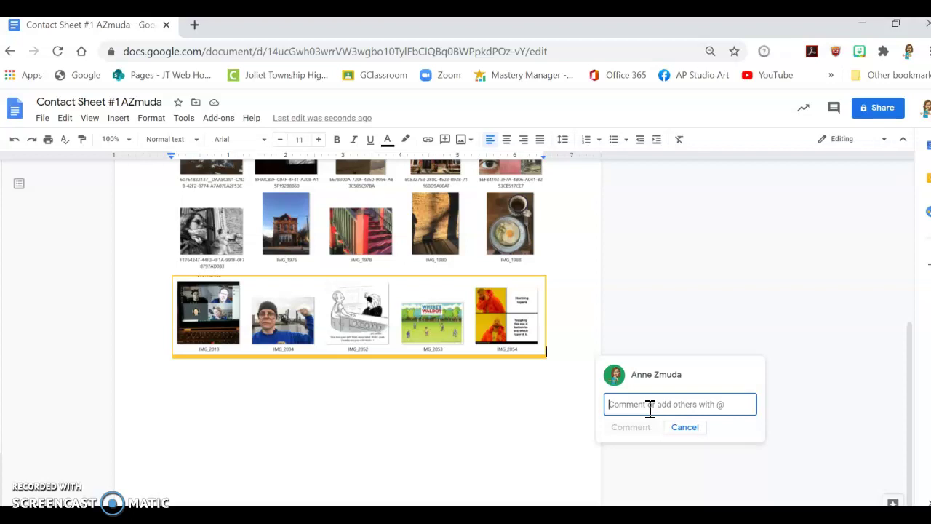
{"action": "left_click", "coordinate": [686, 429]}
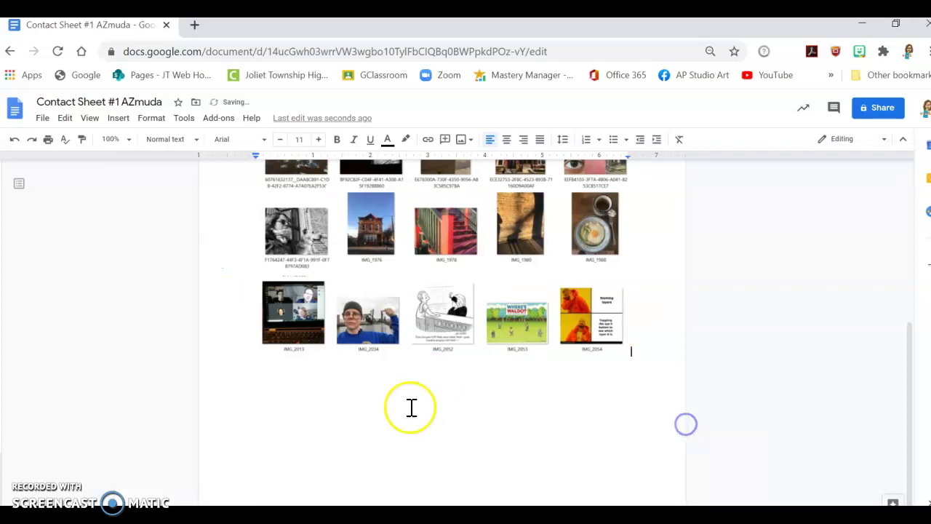
Step: Add the line "Give me a summary of your thoughts on this contact sheet." below the last row of photos
{"action": "left_click", "coordinate": [396, 411]}
{"action": "type", "text": "Give me a summary of your thoughts on this contact sheet."}
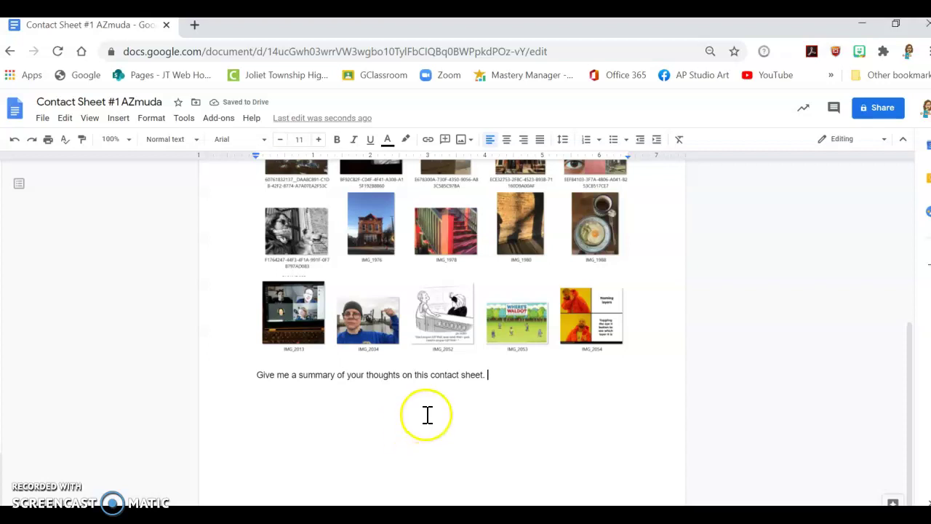
Step: Look through the My Drive folders and other Drive locations offered for moving the document, and close the chooser without moving it
{"action": "scroll", "coordinate": [426, 414], "scroll_direction": "up", "scroll_amount": 2}
{"action": "scroll", "coordinate": [494, 316], "scroll_direction": "up", "scroll_amount": 2}
{"action": "scroll", "coordinate": [493, 316], "scroll_direction": "up", "scroll_amount": 1}
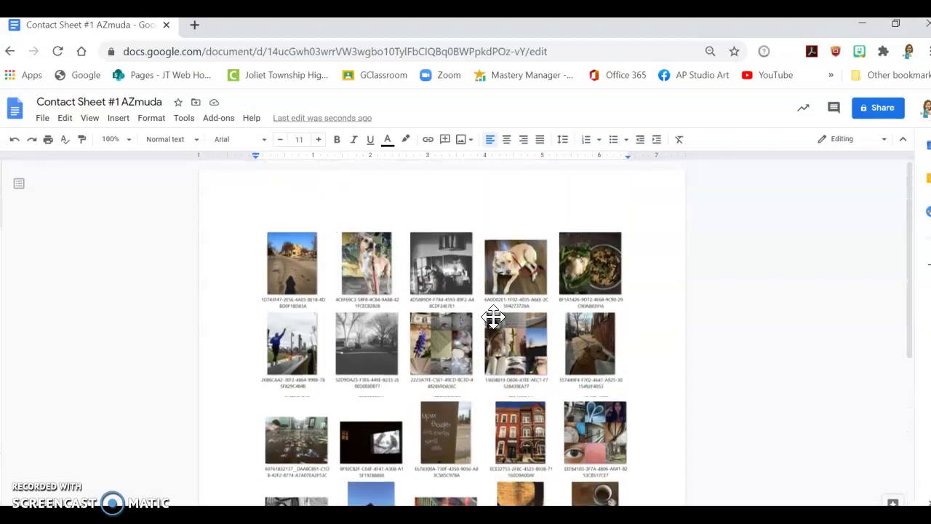
{"action": "left_click_drag", "start_coordinate": [337, 389], "coordinate": [323, 396]}
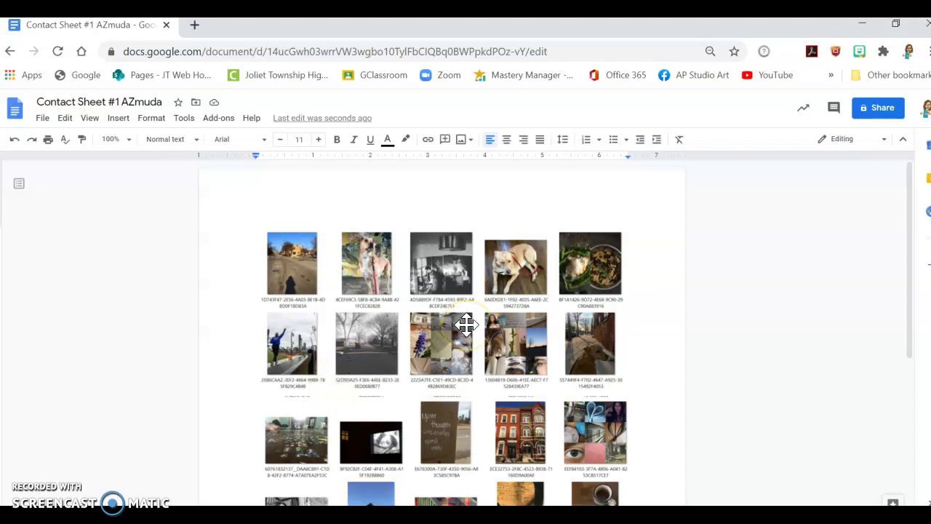
{"action": "left_click", "coordinate": [195, 101]}
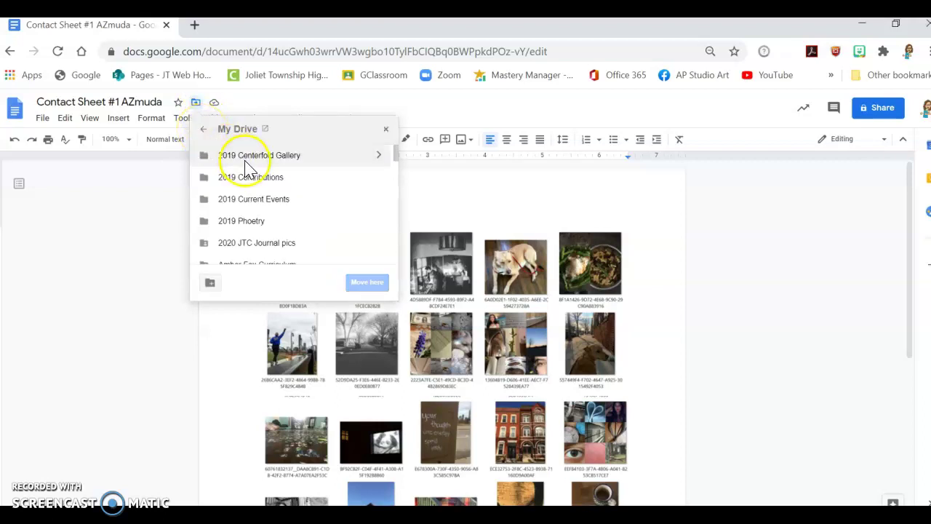
{"action": "scroll", "coordinate": [240, 174], "scroll_direction": "down", "scroll_amount": 5}
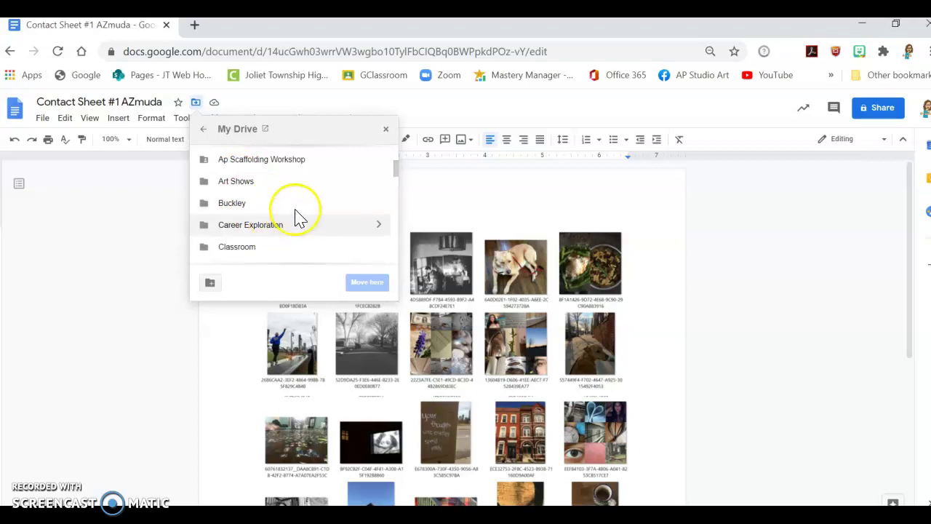
{"action": "left_click", "coordinate": [203, 129]}
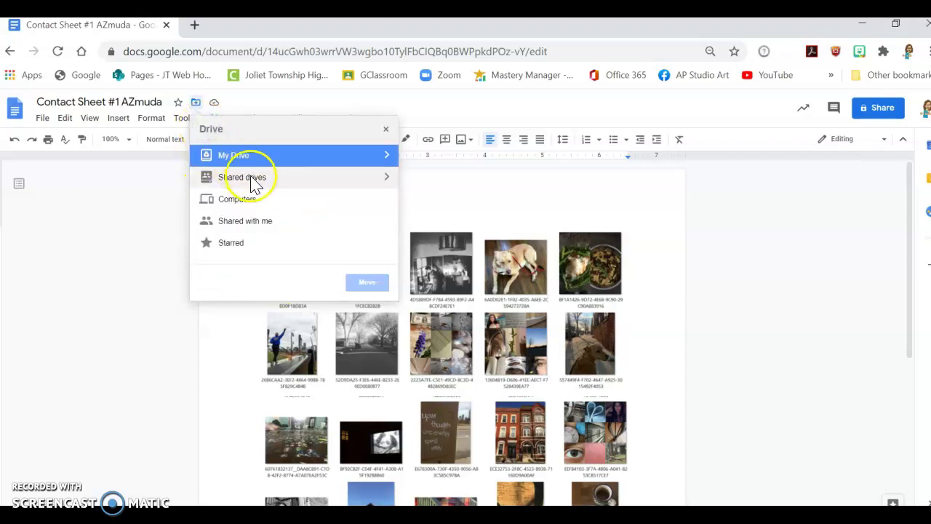
{"action": "left_click", "coordinate": [370, 164]}
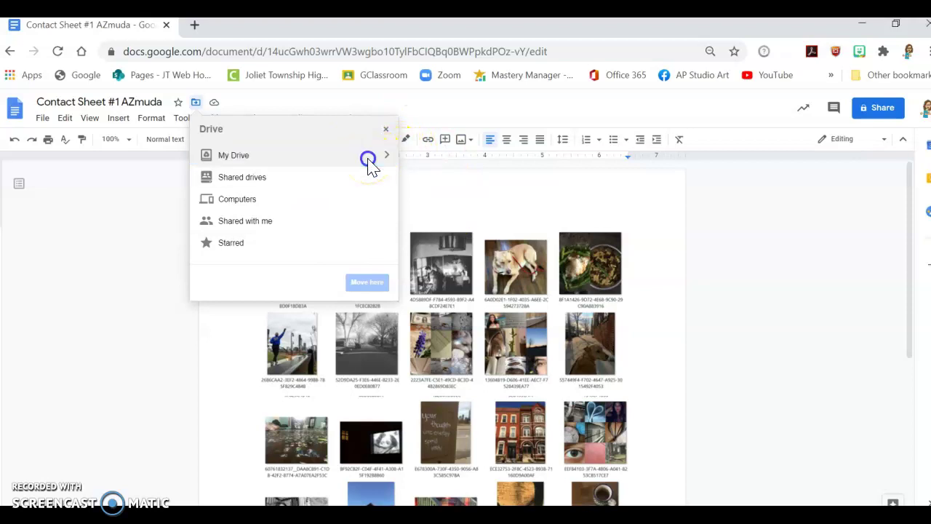
{"action": "left_click", "coordinate": [662, 228]}
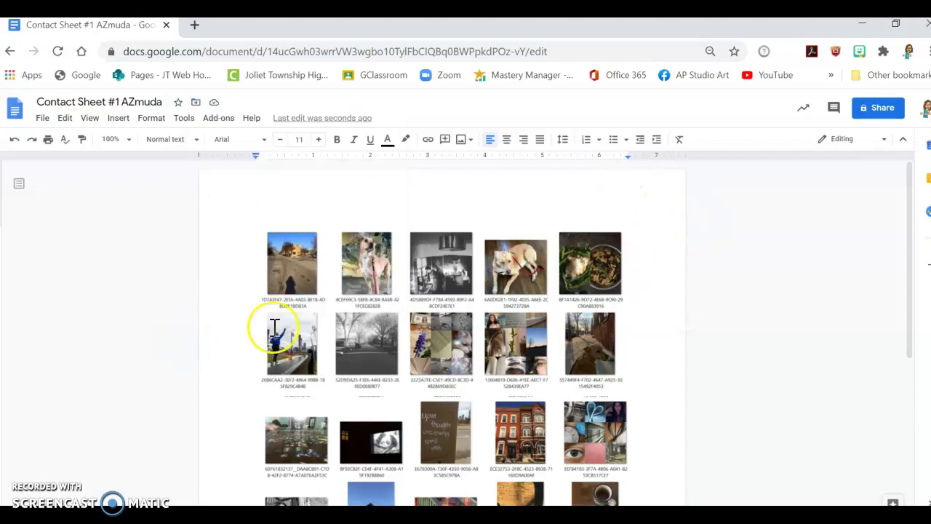